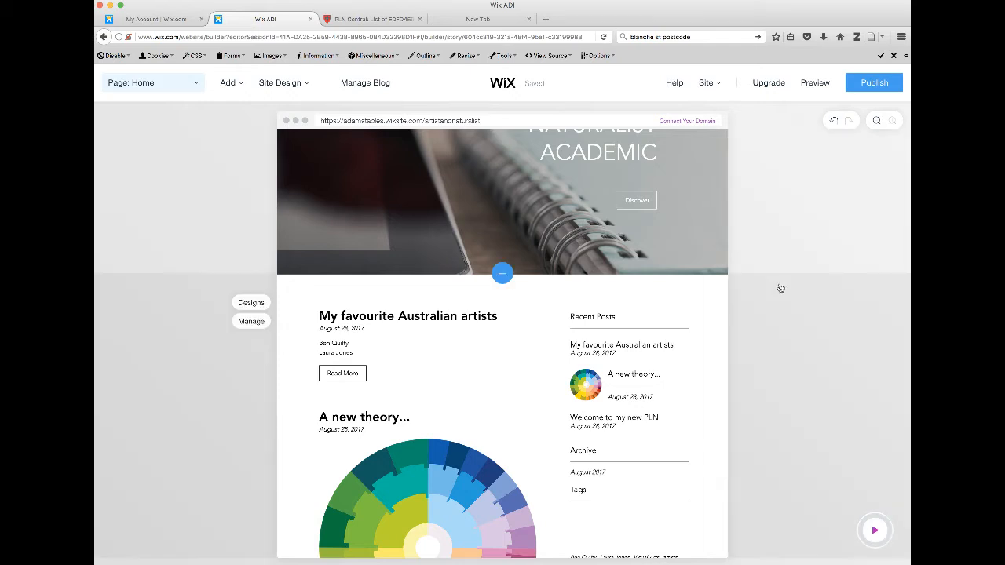
# Add a Projects section with the three-card image layout between the welcome banner and the blog posts on the Home page
pyautogui.scroll(-3, 780, 288)
pyautogui.scroll(5, 780, 288)
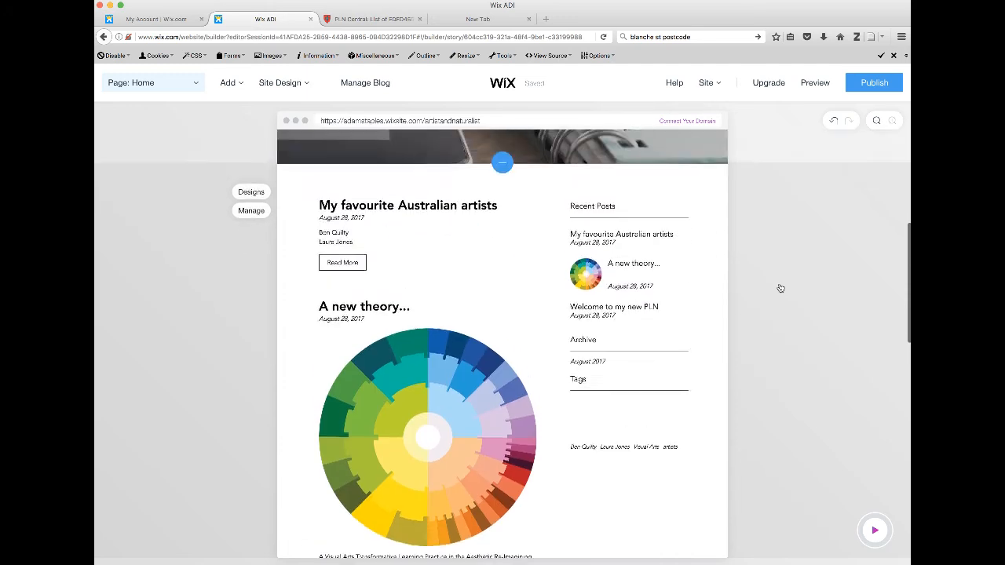
pyautogui.scroll(1, 780, 288)
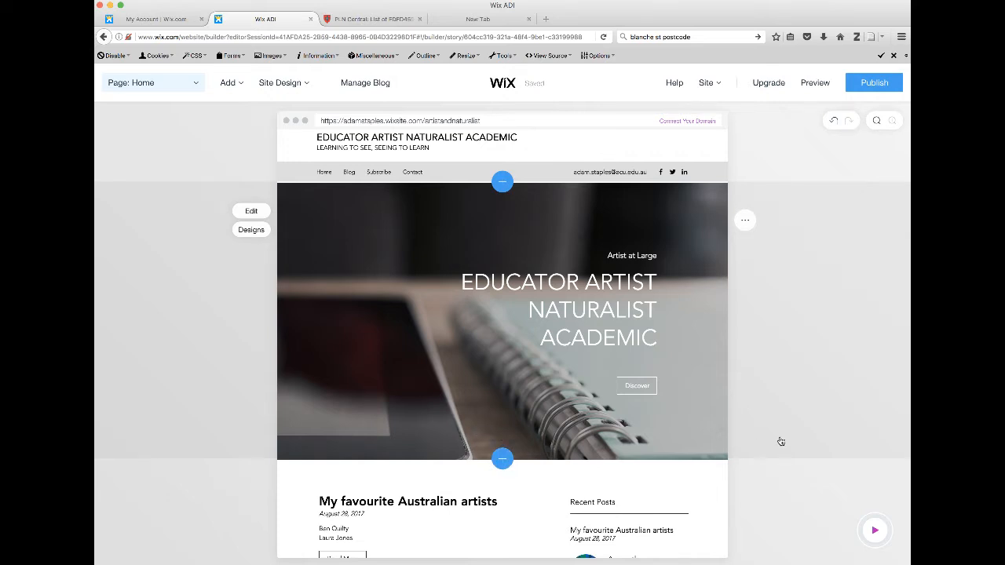
pyautogui.scroll(-2, 781, 442)
pyautogui.scroll(-2, 781, 441)
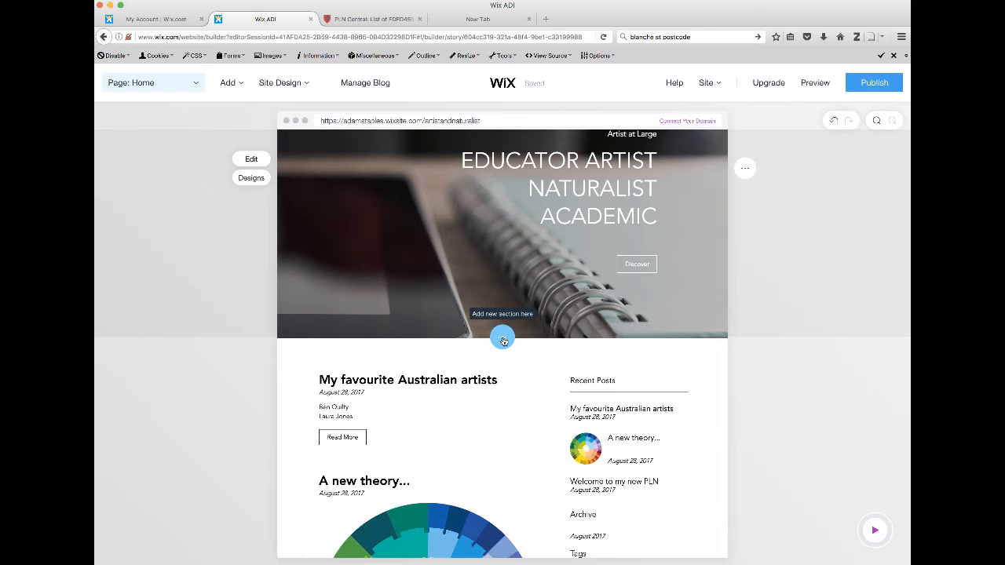
pyautogui.click(504, 338)
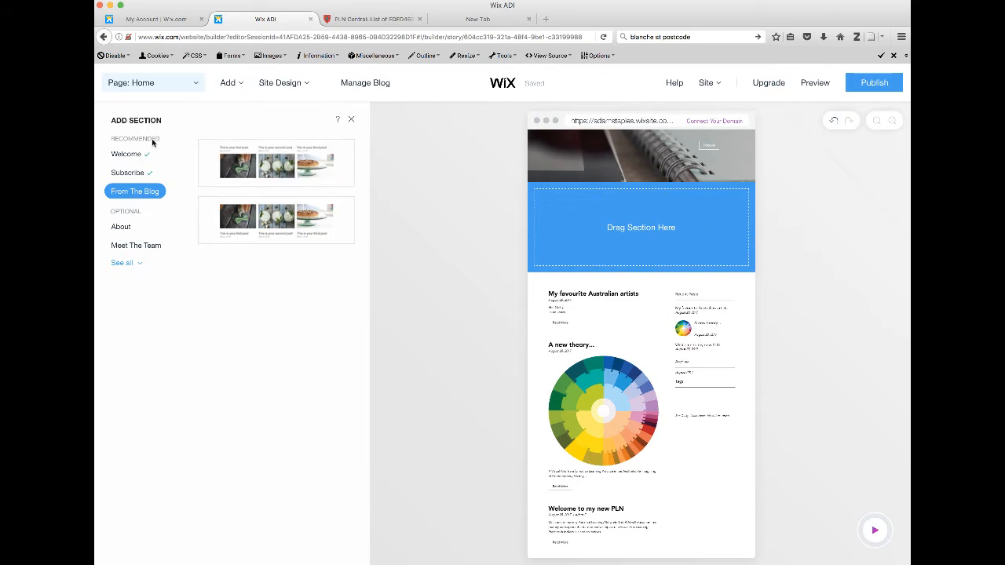
pyautogui.click(138, 264)
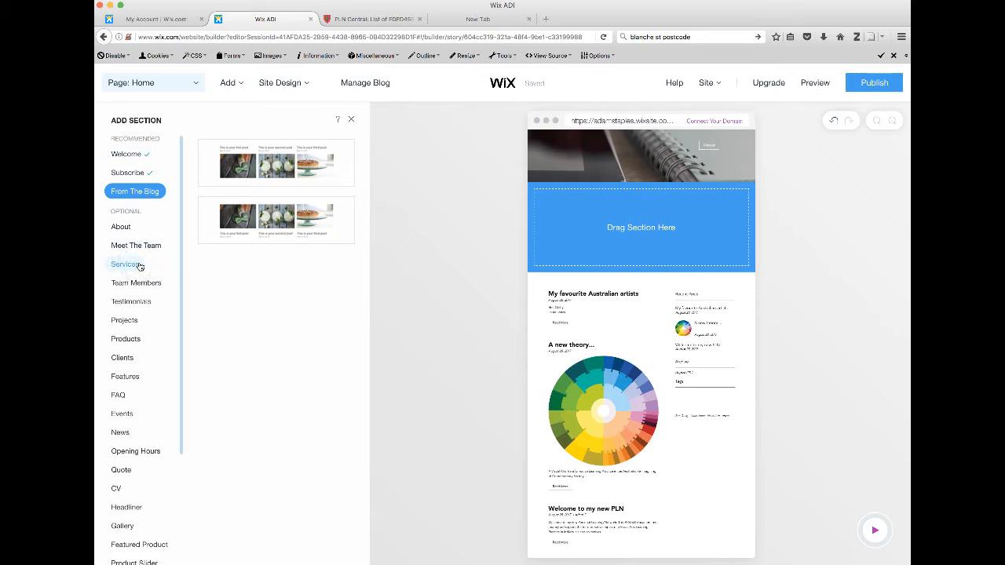
pyautogui.click(125, 322)
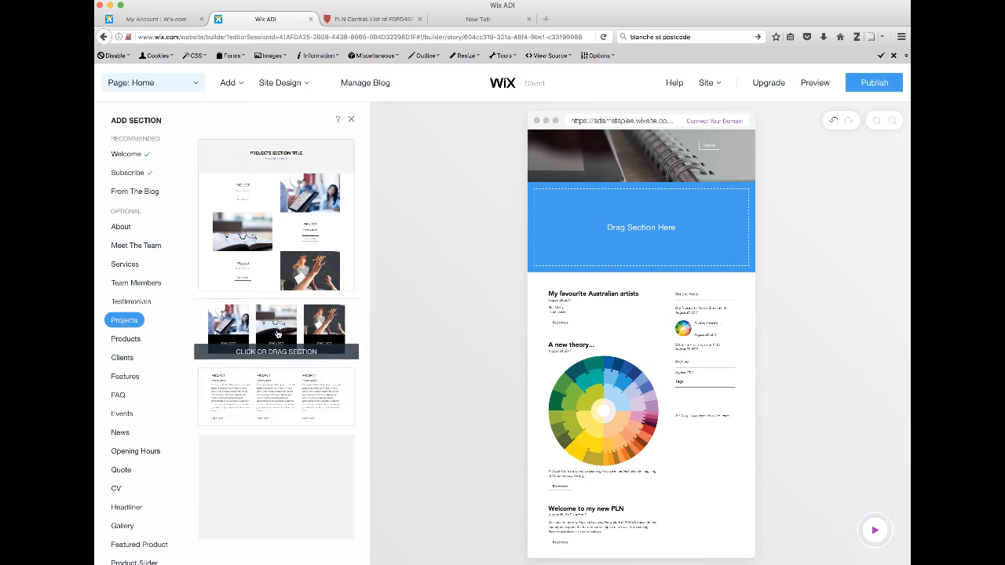
pyautogui.scroll(-3, 276, 334)
pyautogui.scroll(5, 277, 333)
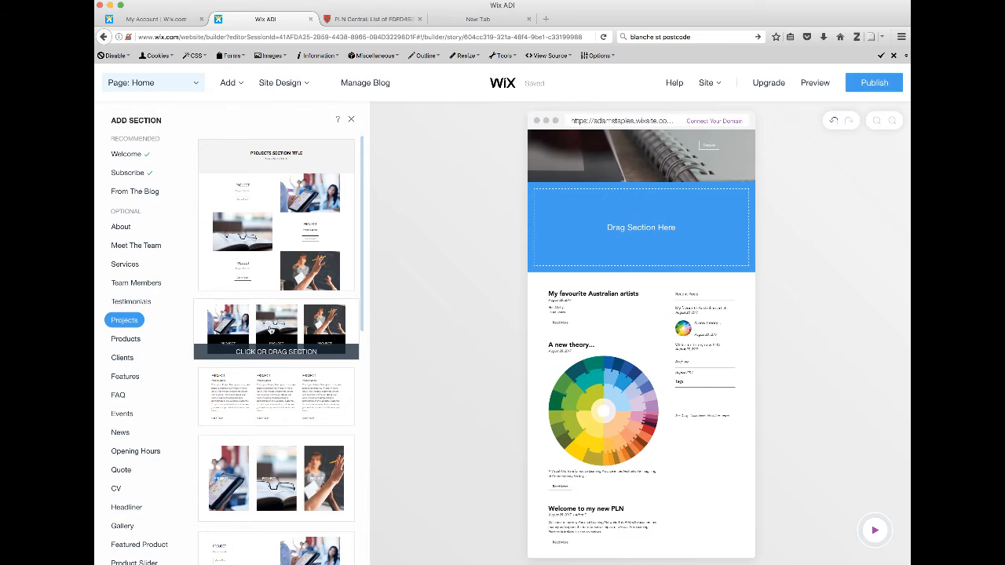
pyautogui.moveTo(270, 330); pyautogui.dragTo(672, 226)
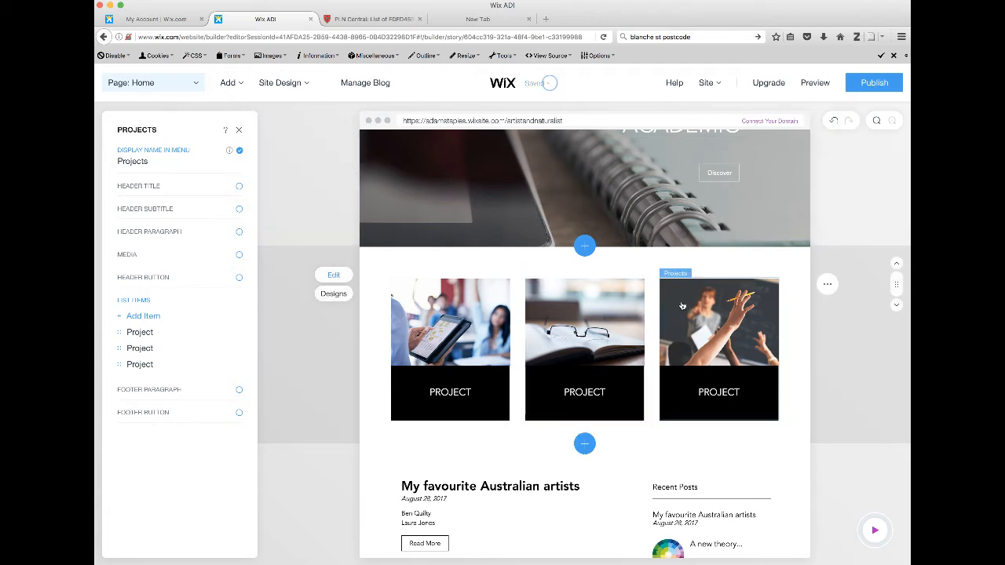
pyautogui.scroll(-1, 550, 306)
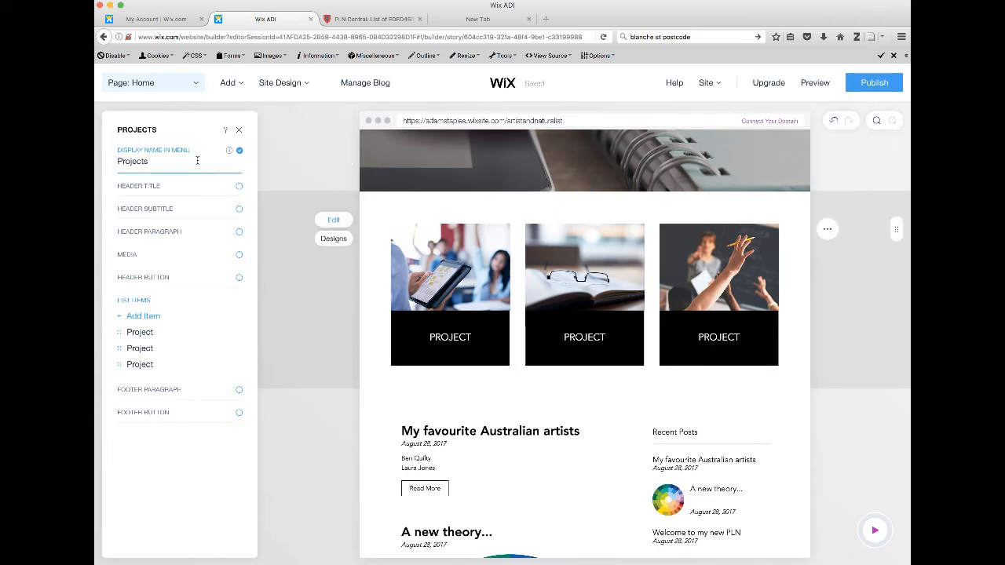
pyautogui.click(238, 130)
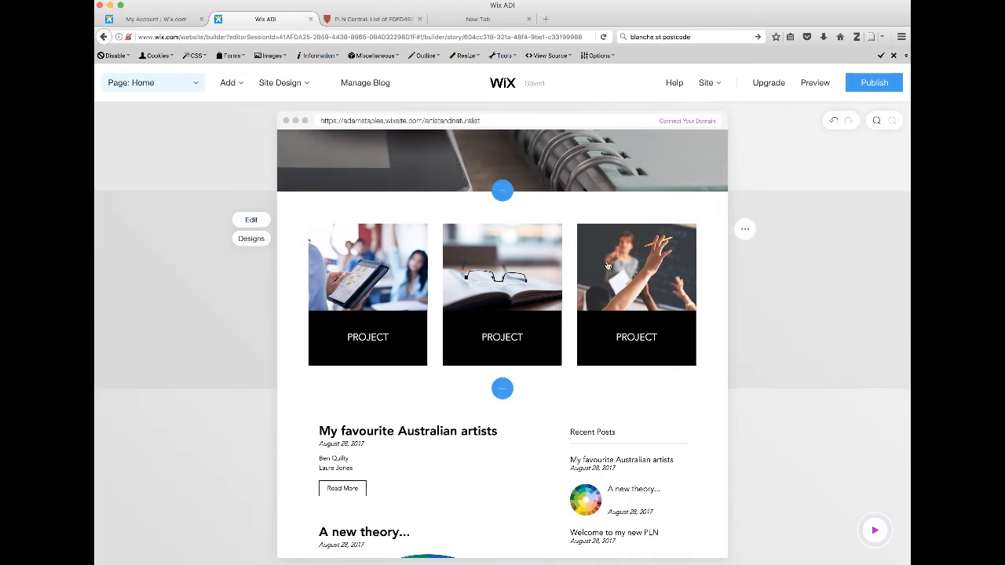
# Delete the second and third project items from the Projects section, keeping only the tablet image item
pyautogui.click(254, 221)
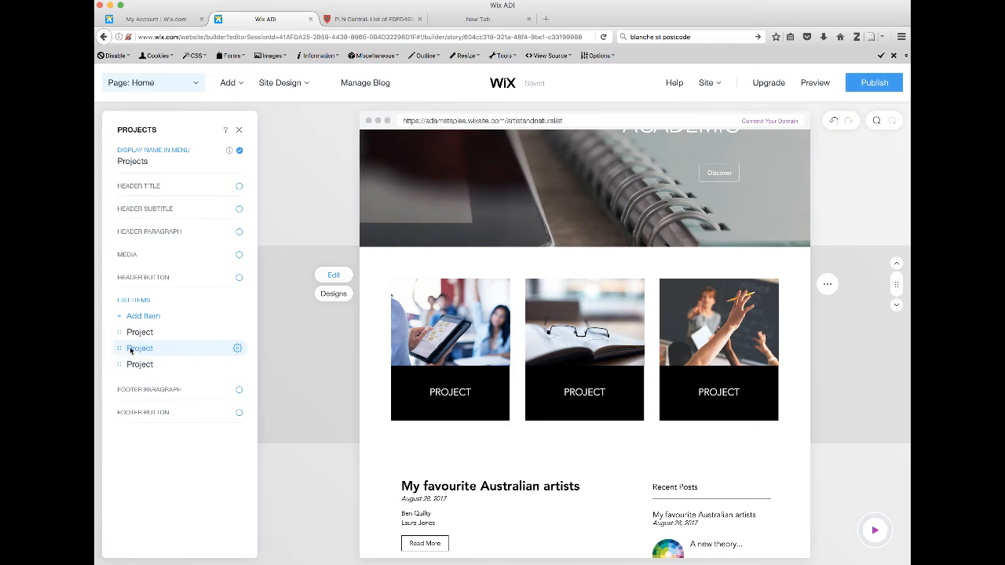
pyautogui.click(235, 348)
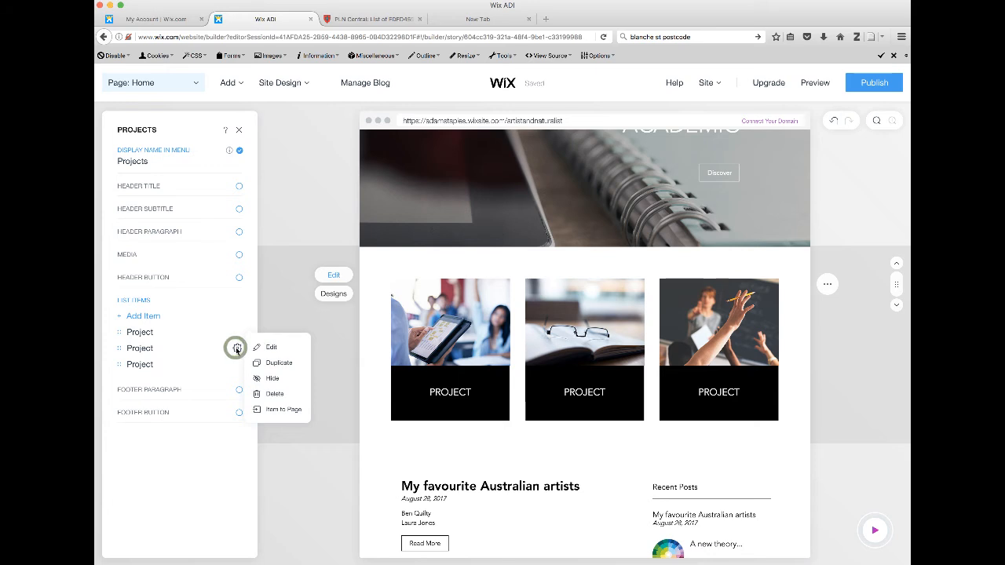
pyautogui.click(272, 393)
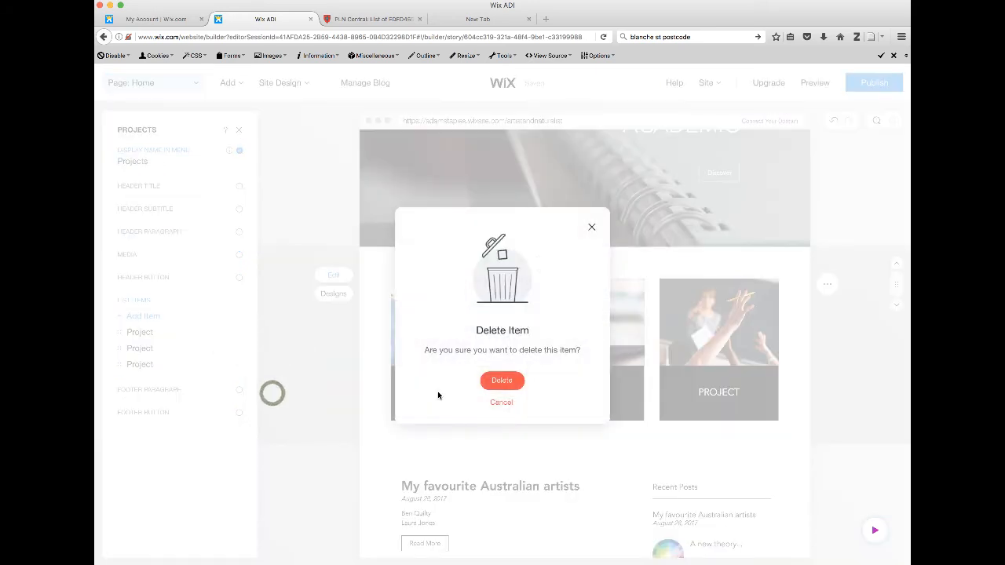
pyautogui.click(502, 380)
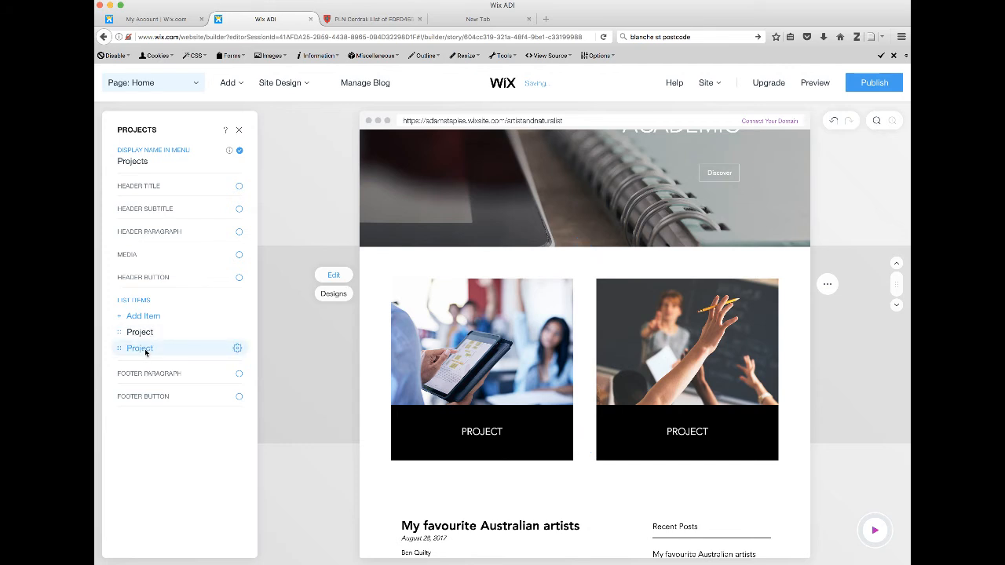
pyautogui.click(237, 348)
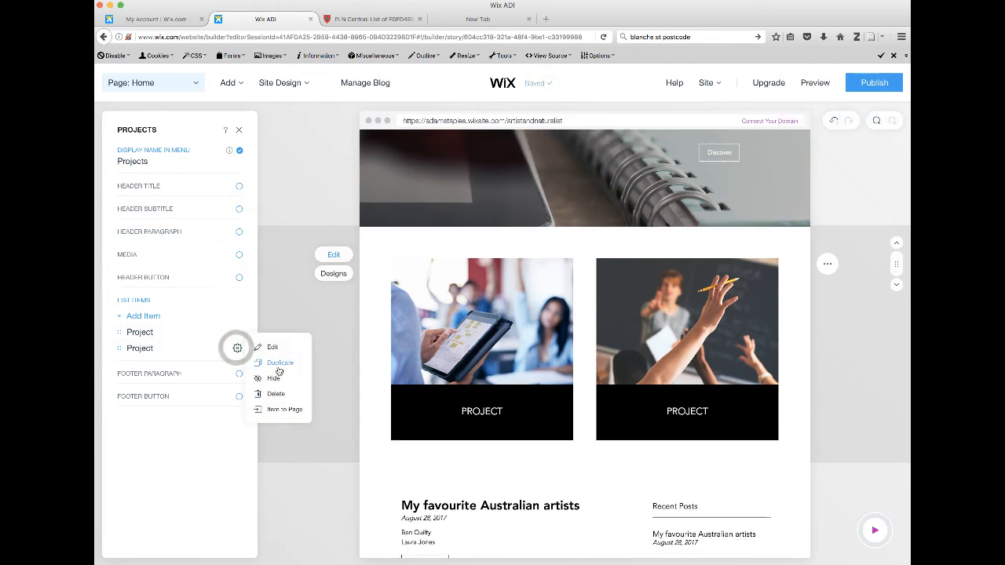
pyautogui.click(276, 393)
pyautogui.click(497, 380)
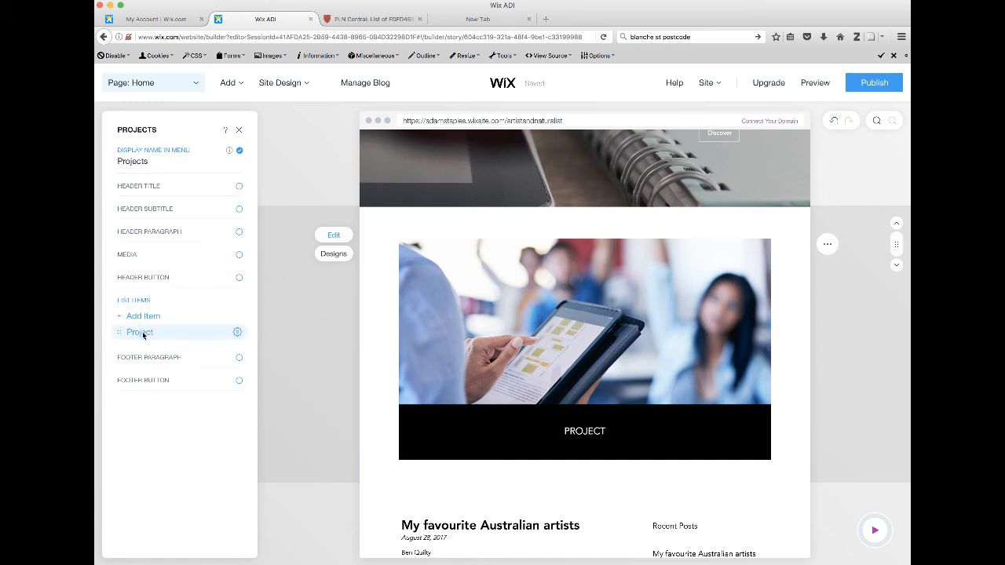
# Rename the remaining project item as FLS and make the name bold
pyautogui.click(236, 332)
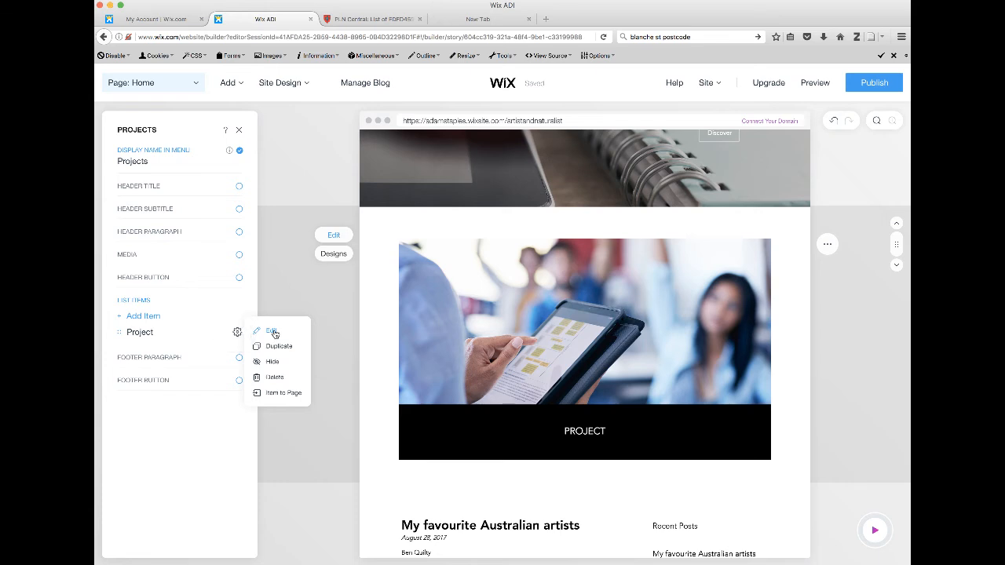
pyautogui.click(272, 330)
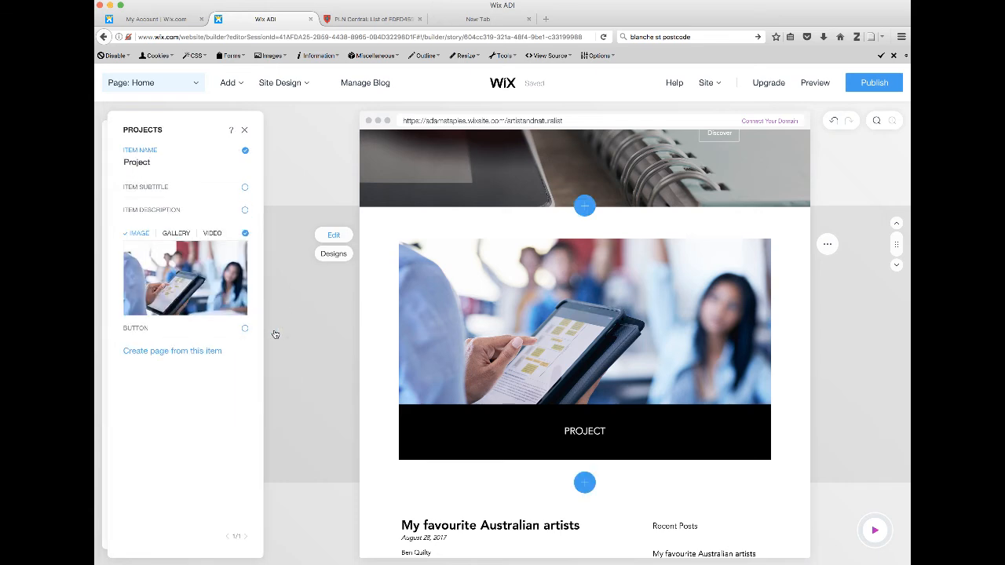
pyautogui.click(150, 161)
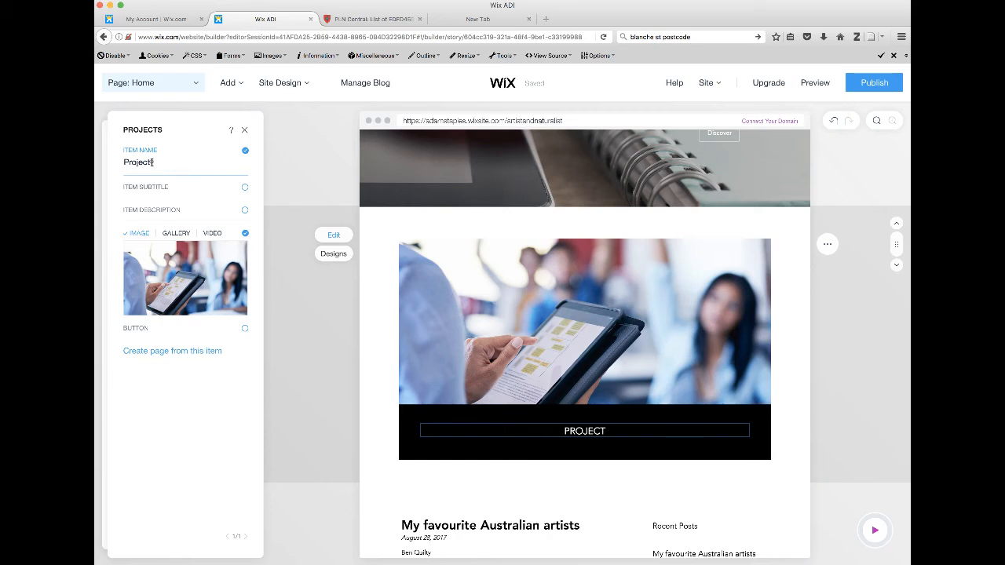
pyautogui.click(152, 162)
pyautogui.moveTo(154, 175); pyautogui.dragTo(119, 177)
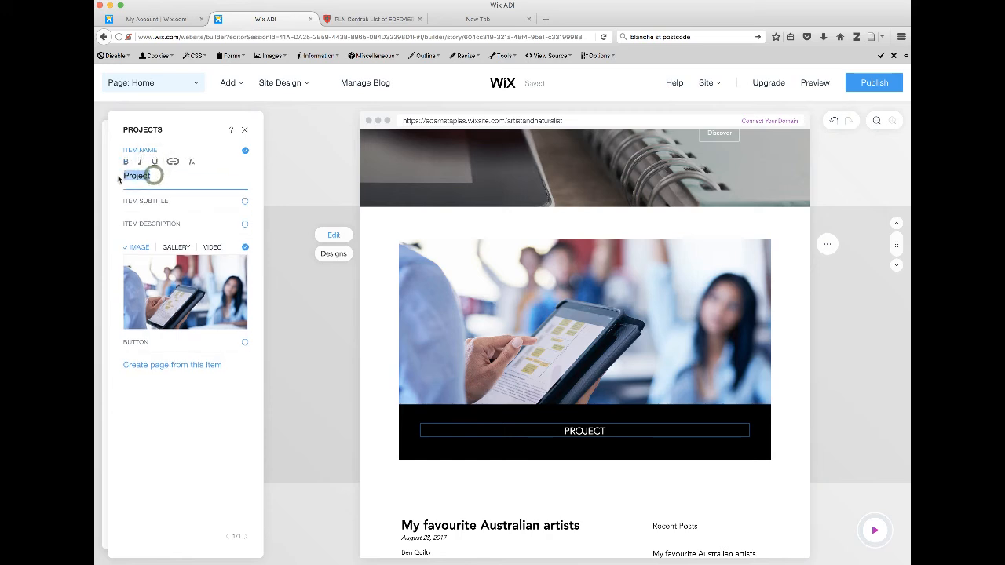
pyautogui.write('FLS')
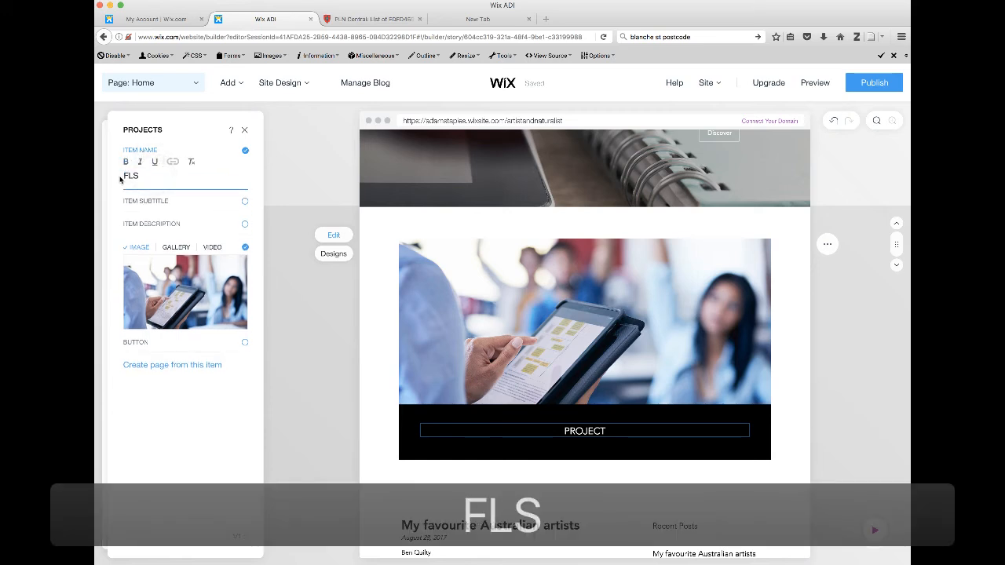
pyautogui.moveTo(140, 175); pyautogui.dragTo(124, 175)
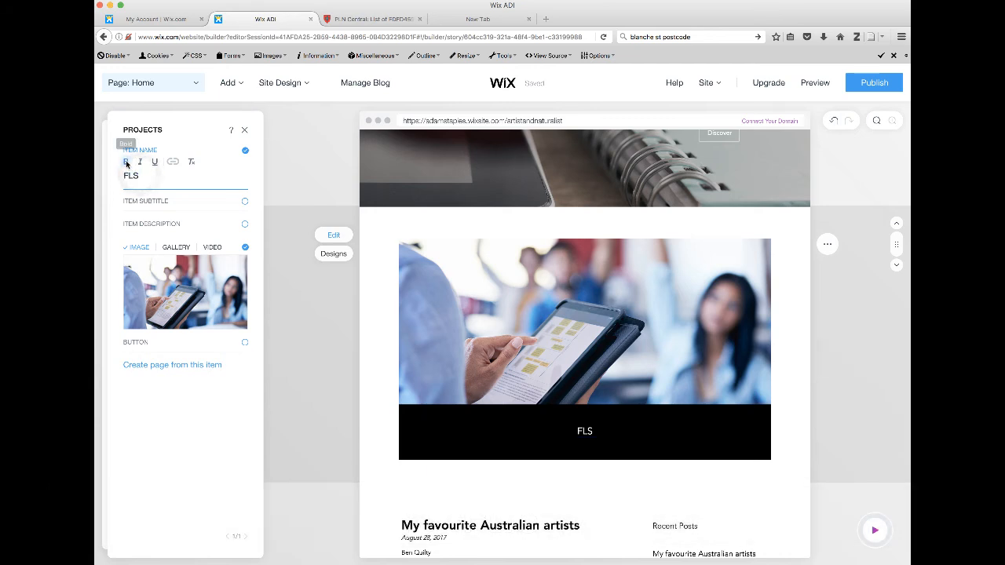
pyautogui.click(140, 175)
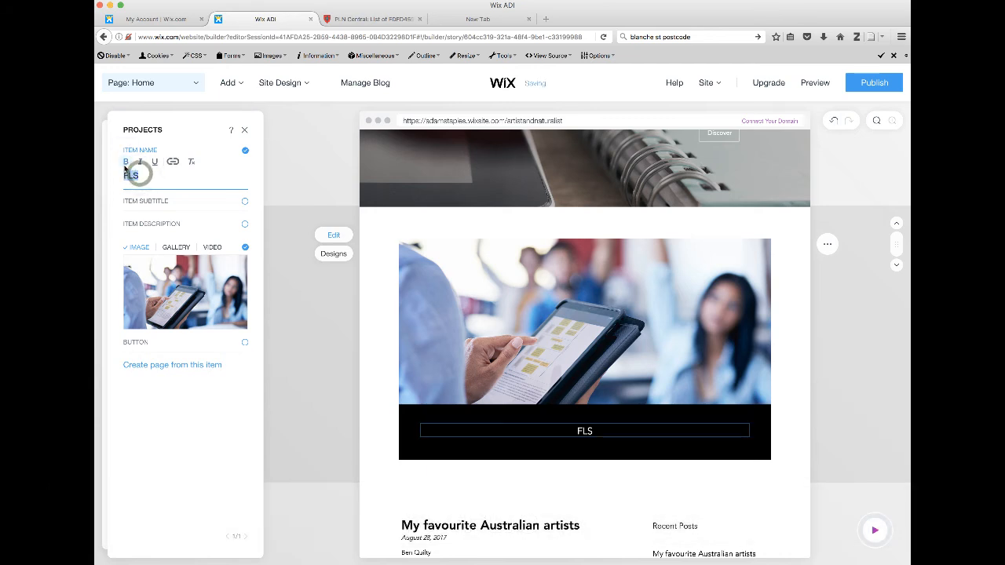
pyautogui.click(126, 162)
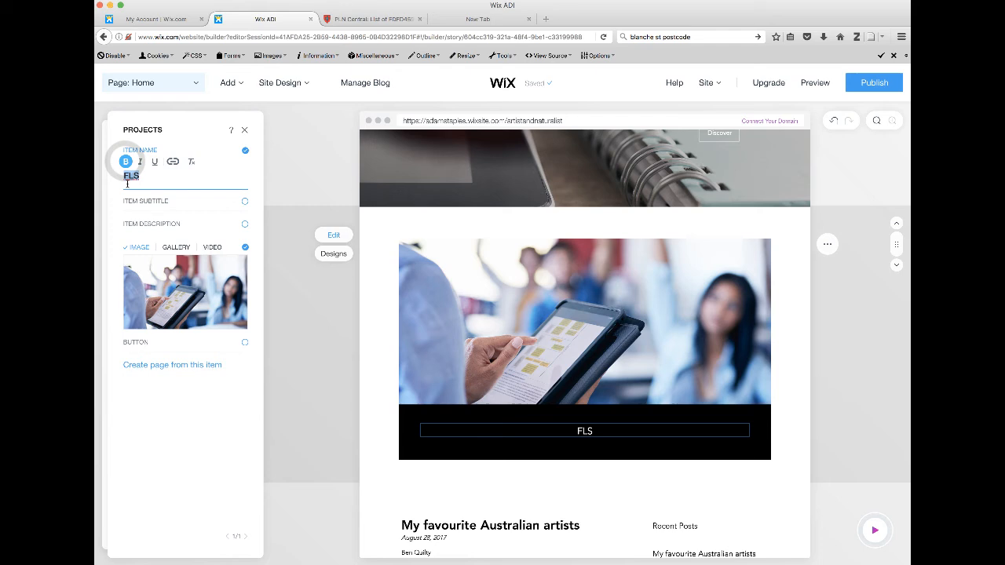
# Enable the FLS item's subtitle, set it to "Future Learning Space", and close the section's editing panels
pyautogui.click(145, 203)
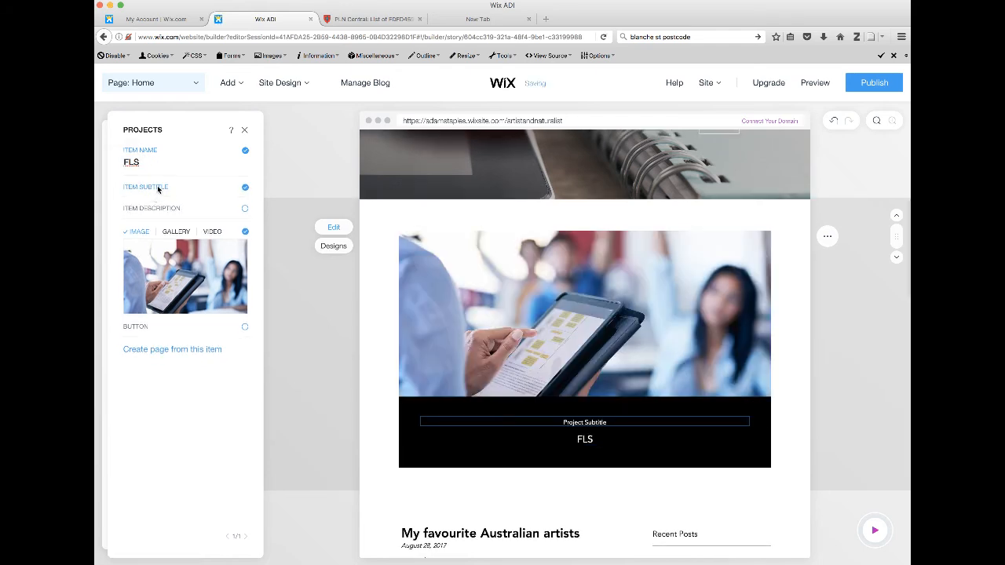
pyautogui.click(156, 198)
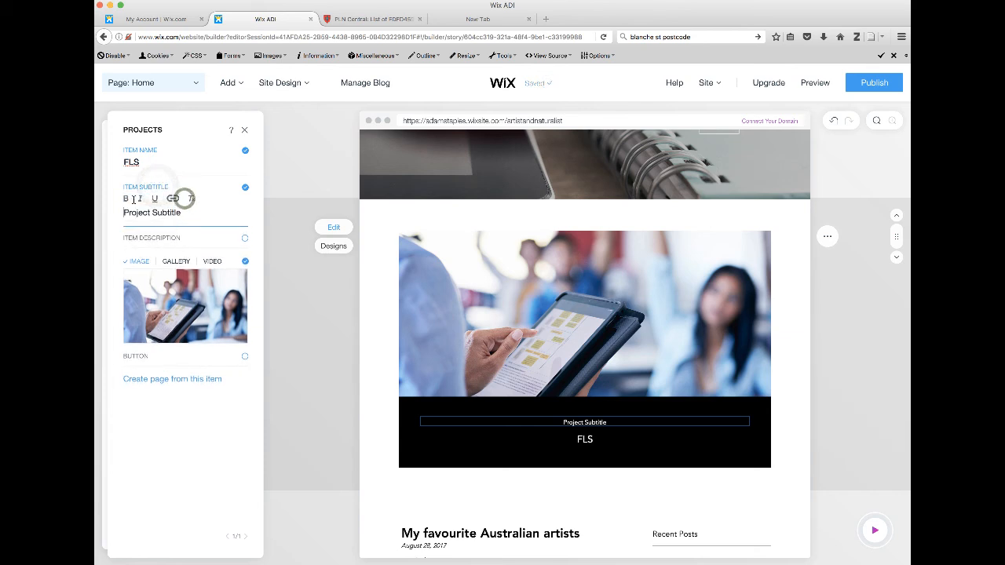
pyautogui.moveTo(184, 211); pyautogui.dragTo(123, 216)
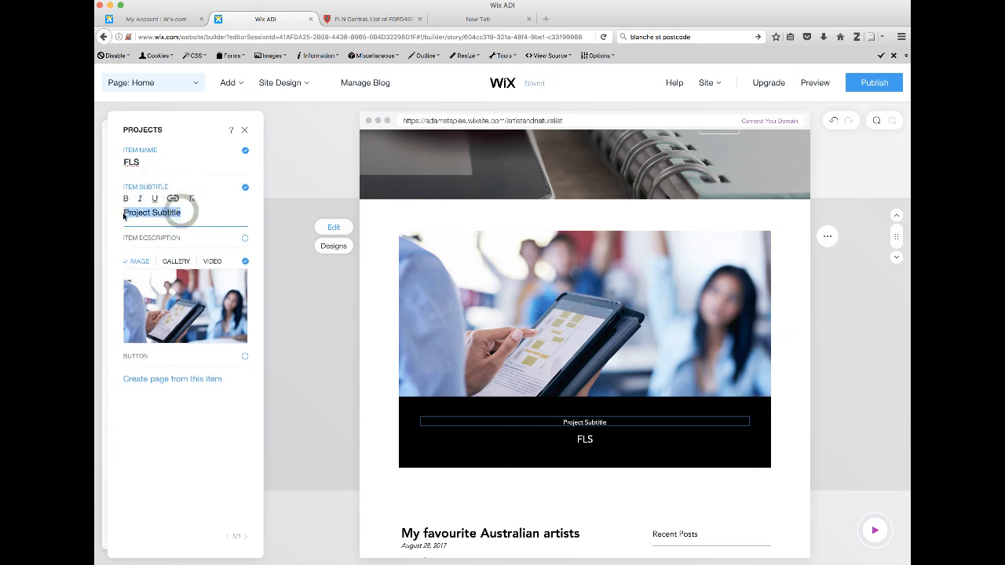
pyautogui.write('Future Lear')
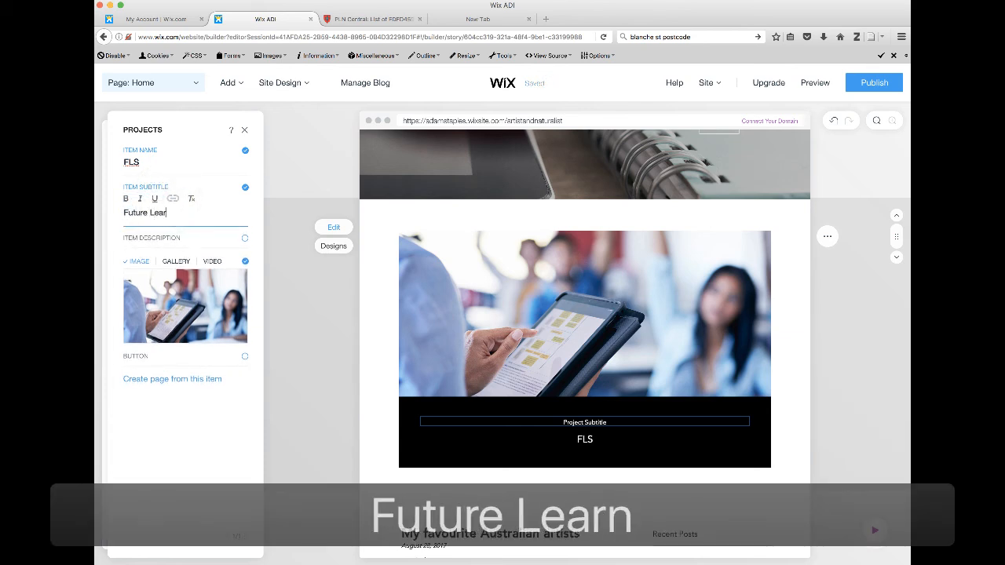
pyautogui.write('ning')
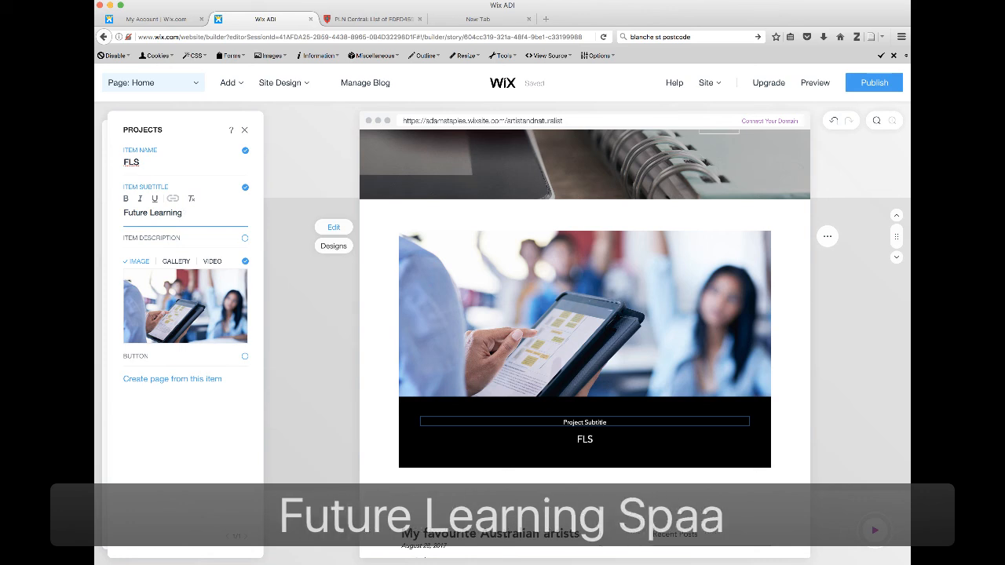
pyautogui.write(' Spaapace')
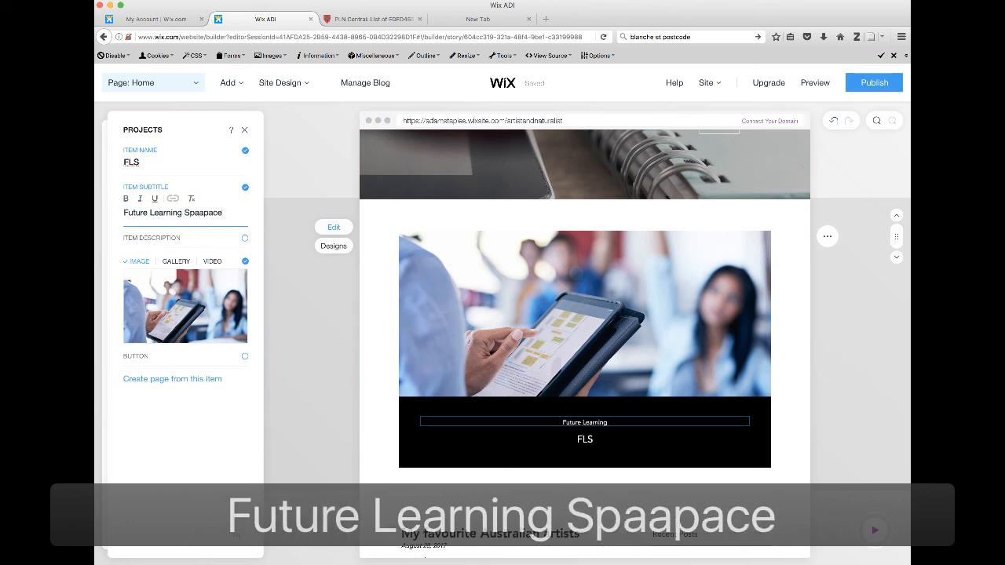
pyautogui.press('BackSpace')
pyautogui.press('BackSpace')
pyautogui.press('BackSpace')
pyautogui.press('BackSpace')
pyautogui.press('BackSpace')
pyautogui.press('BackSpace')
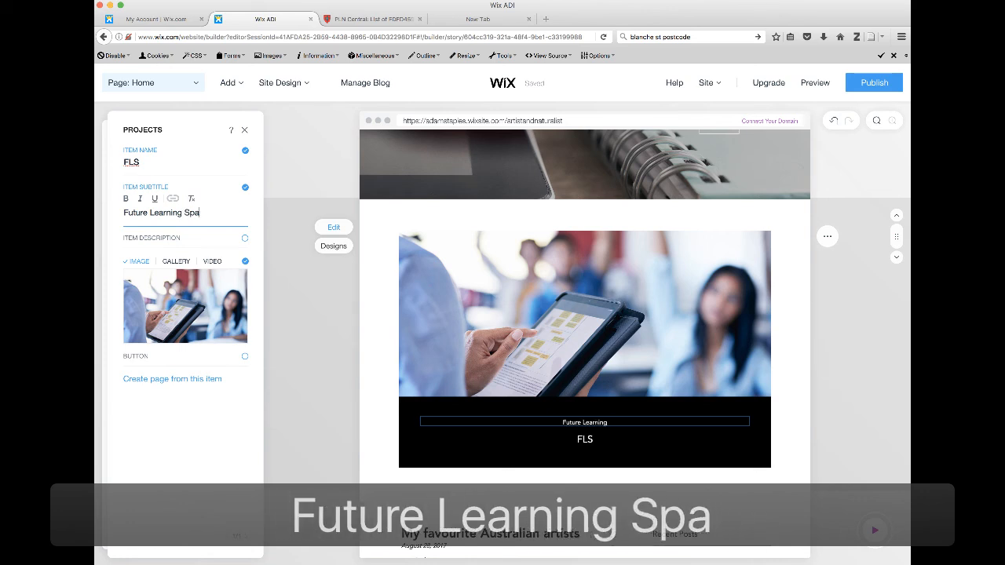
pyautogui.write('ce')
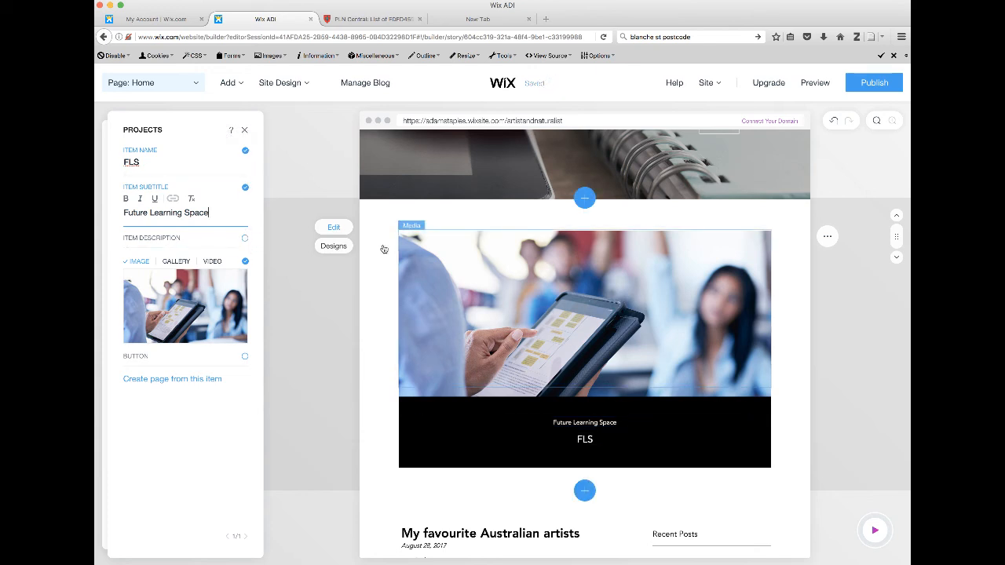
pyautogui.click(293, 120)
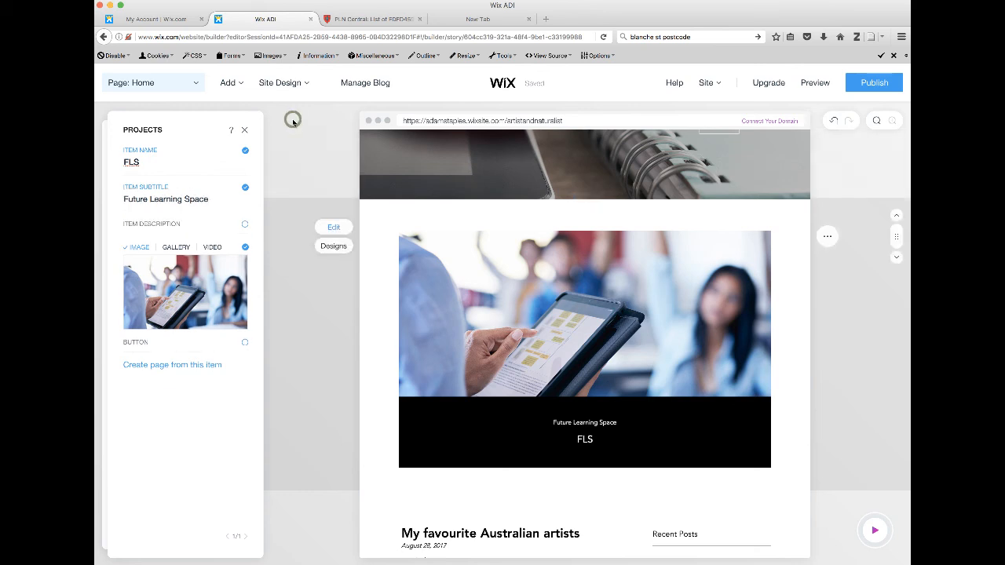
pyautogui.click(245, 130)
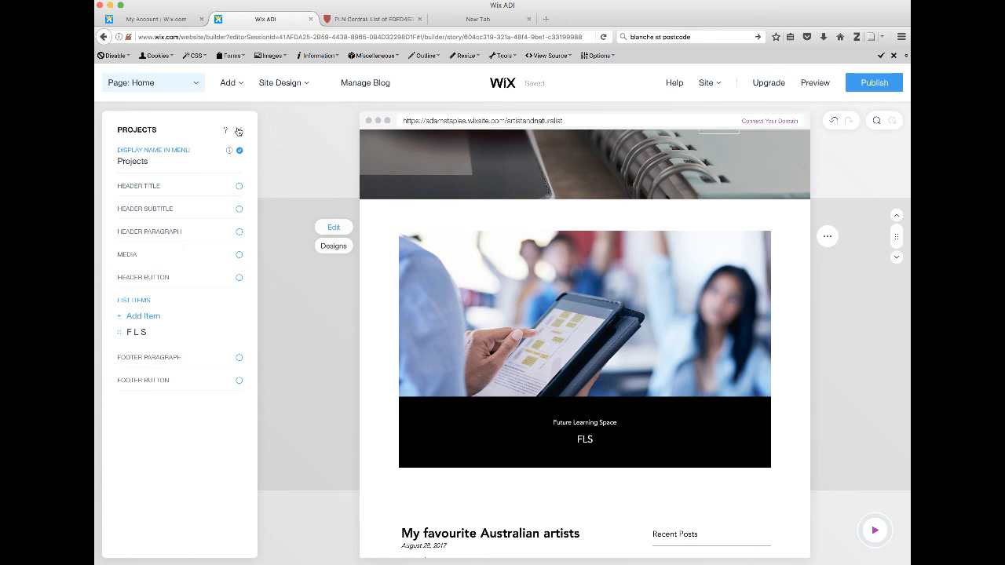
pyautogui.click(239, 131)
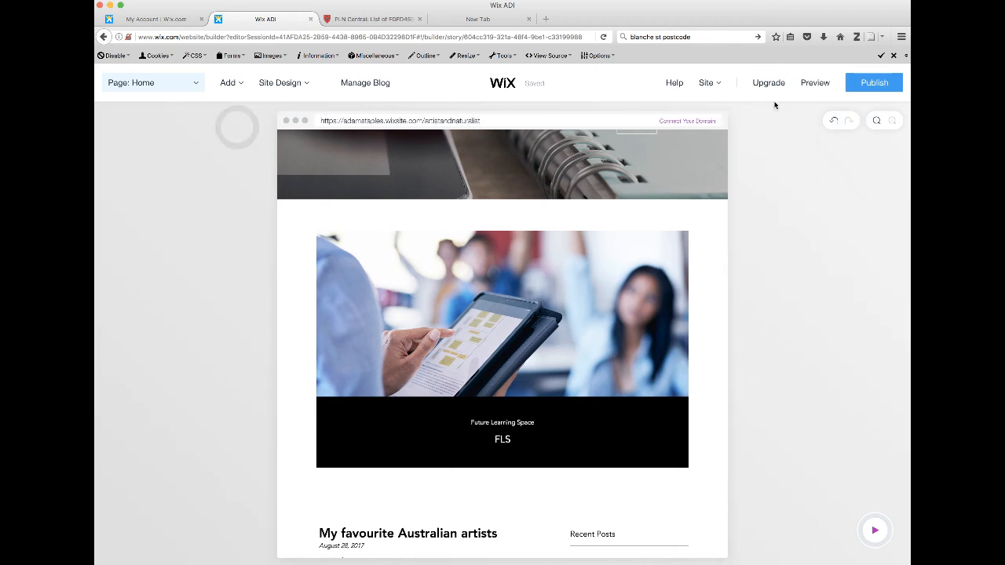
# Publish the updated site and open its live version in the browser
pyautogui.click(868, 84)
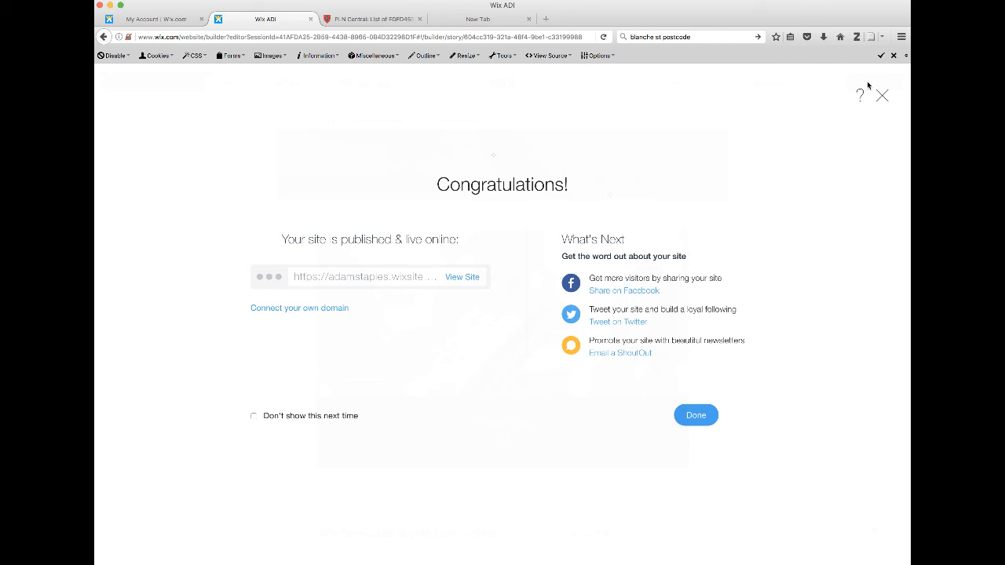
pyautogui.click(462, 277)
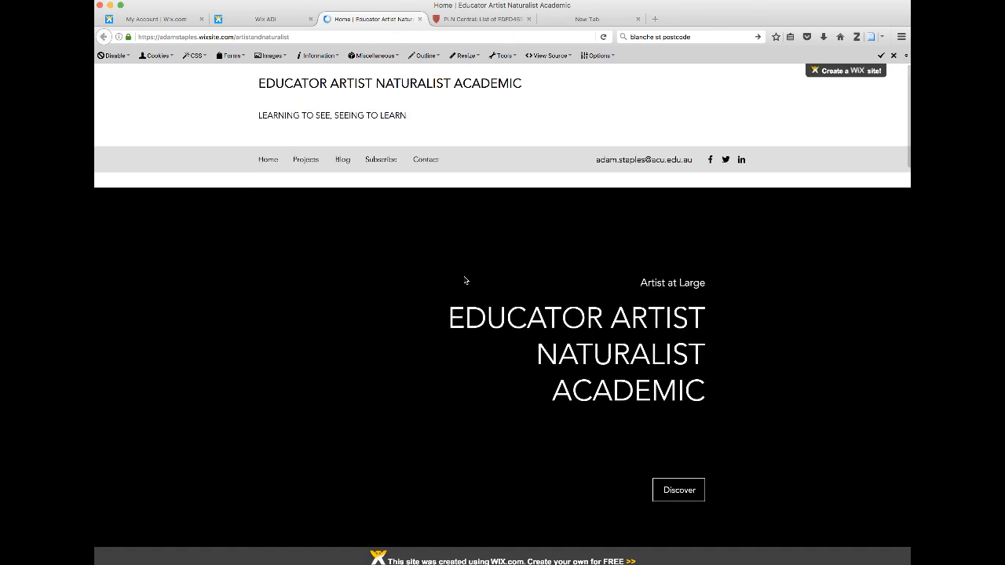
# Examine the live Home page, checking how the FLS project item sits between the welcome banner and the blog posts
pyautogui.scroll(-5, 465, 280)
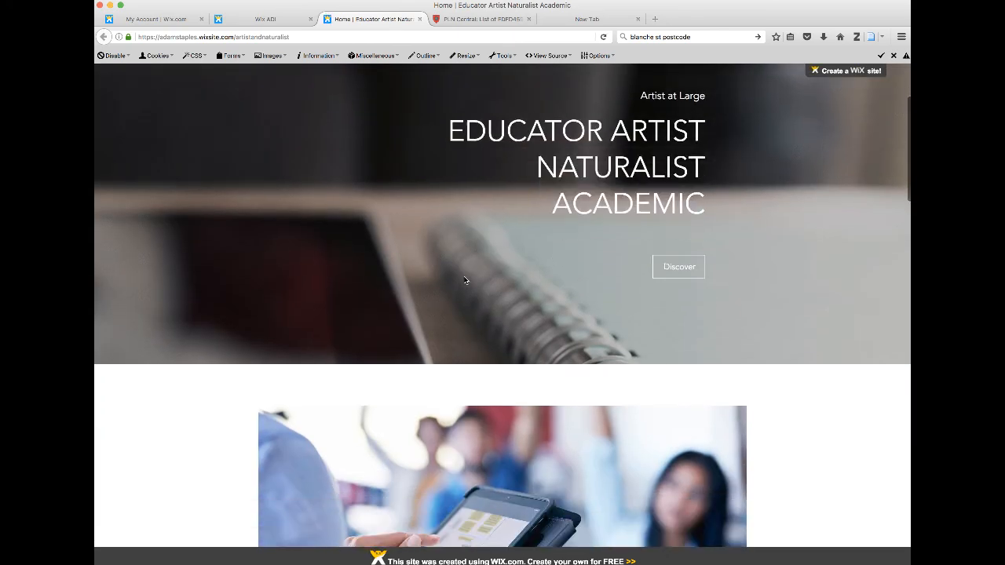
pyautogui.scroll(-6, 465, 280)
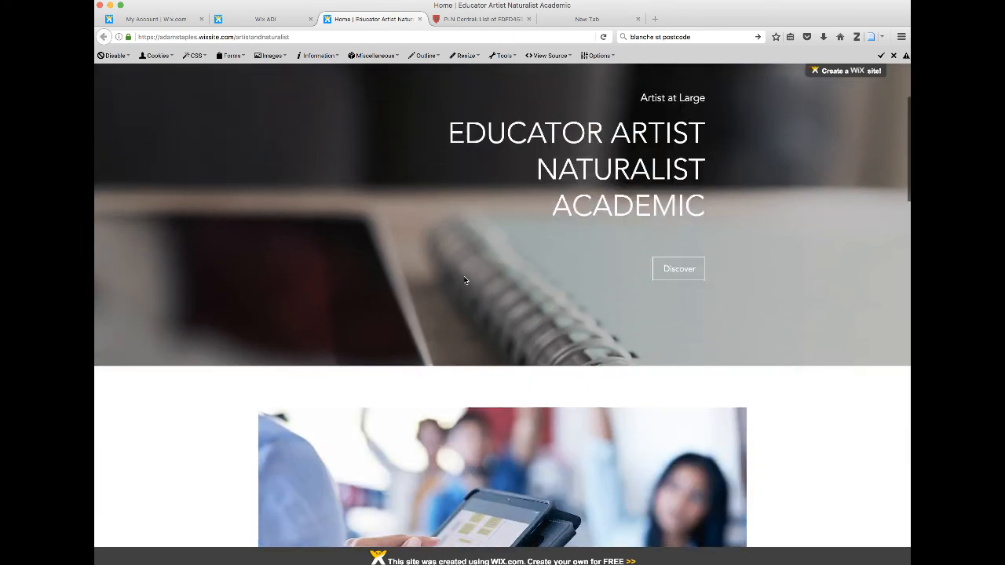
pyautogui.scroll(-1, 465, 281)
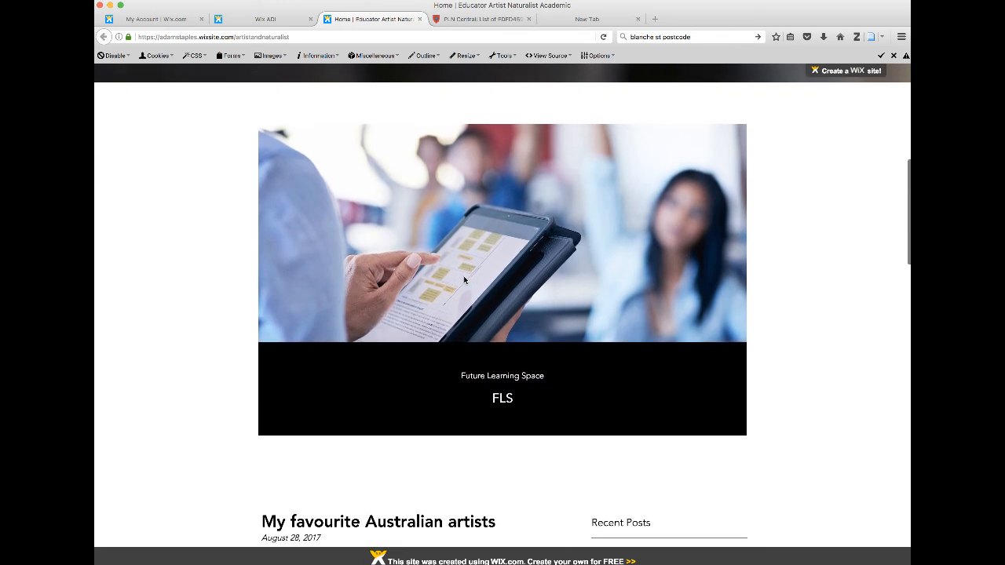
pyautogui.scroll(-5, 464, 281)
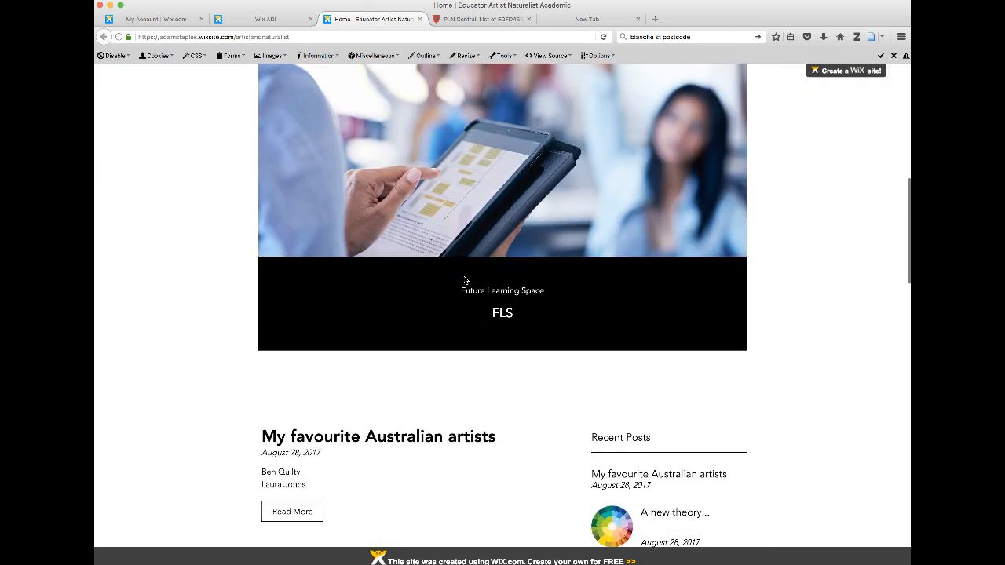
pyautogui.scroll(-10, 464, 281)
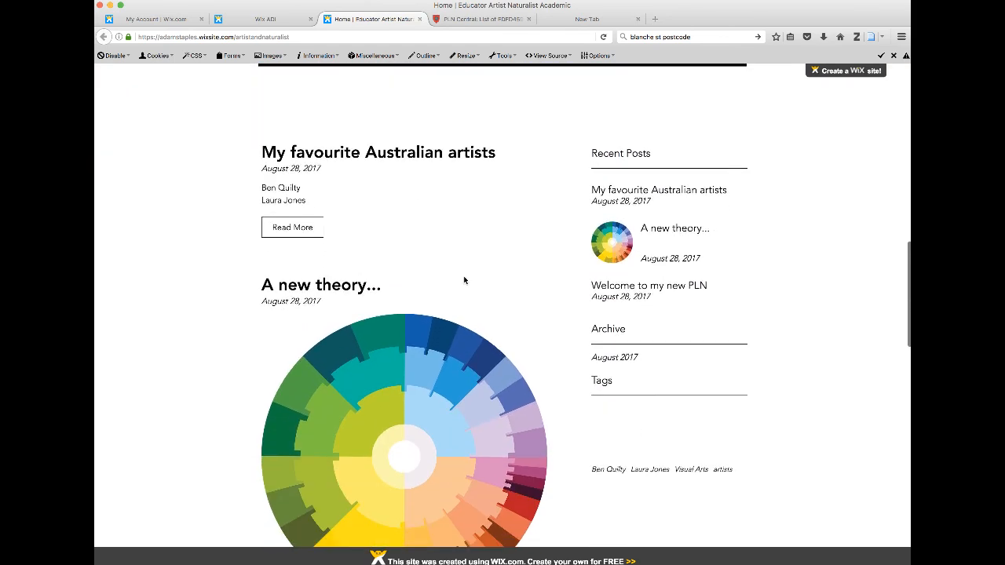
pyautogui.scroll(15, 465, 281)
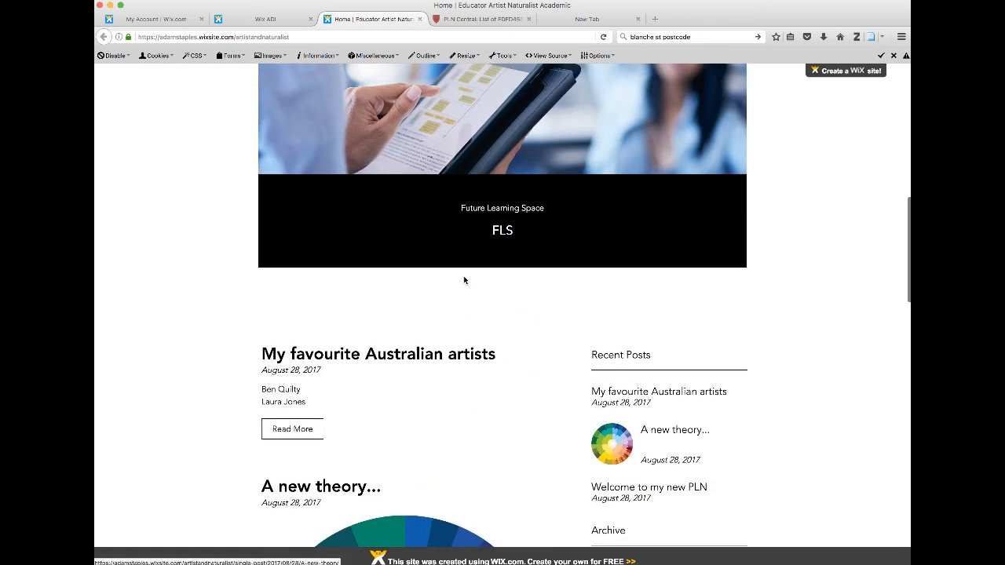
pyautogui.scroll(-3, 464, 281)
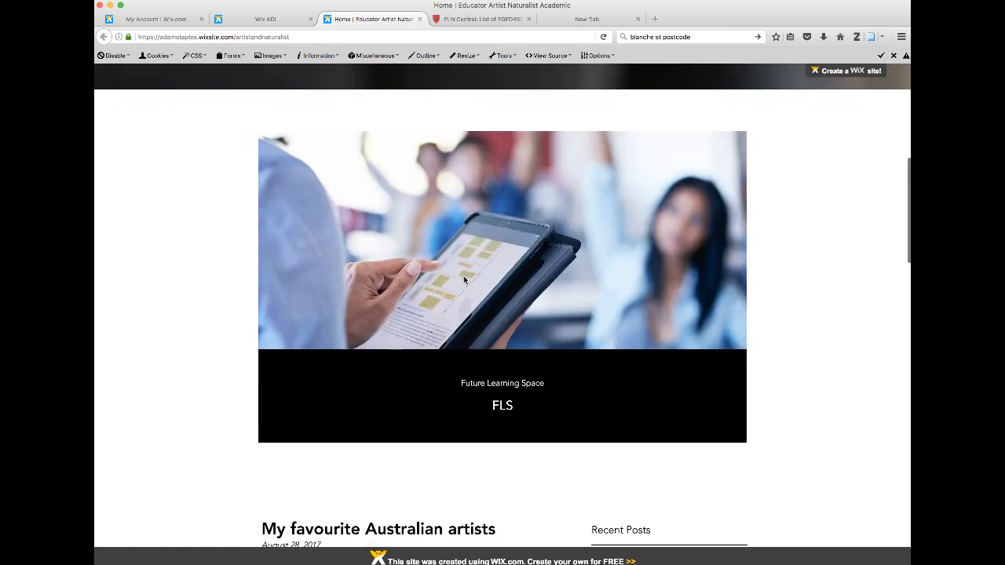